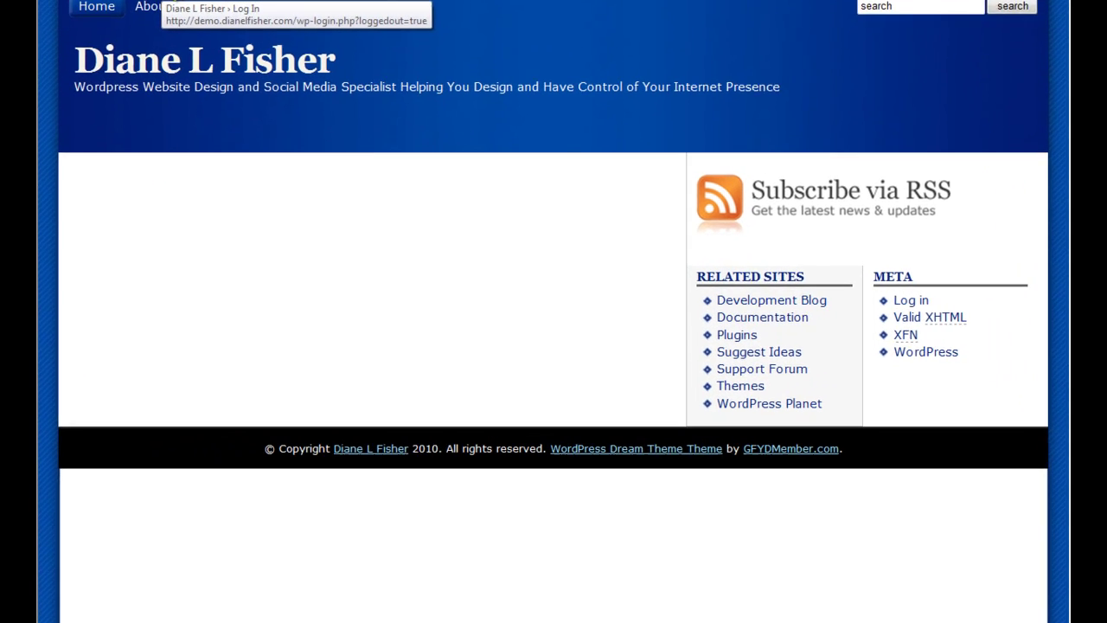
Step: Follow the Log In link under Meta in the sidebar to reach the login screen
left_click(256, 52)
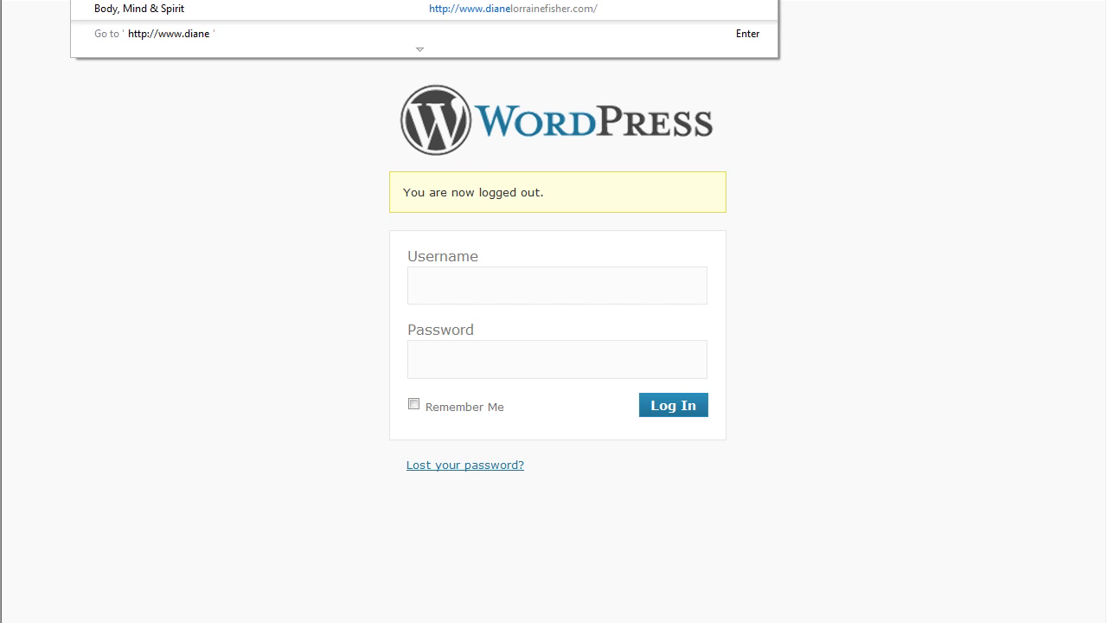
Step: Start editing the site address, then abandon the change and stay on the login page
key("BackSpace")
key("BackSpace")
key("BackSpace")
key("BackSpace")
key("Escape")
key("BackSpace")
type("emo")
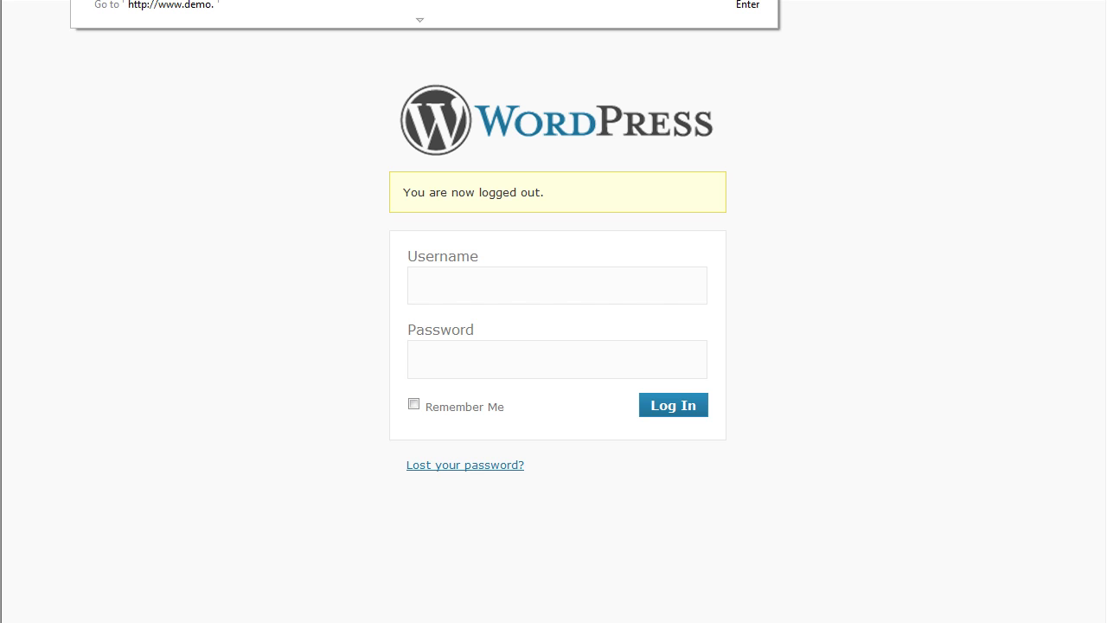
type(".")
key("Escape")
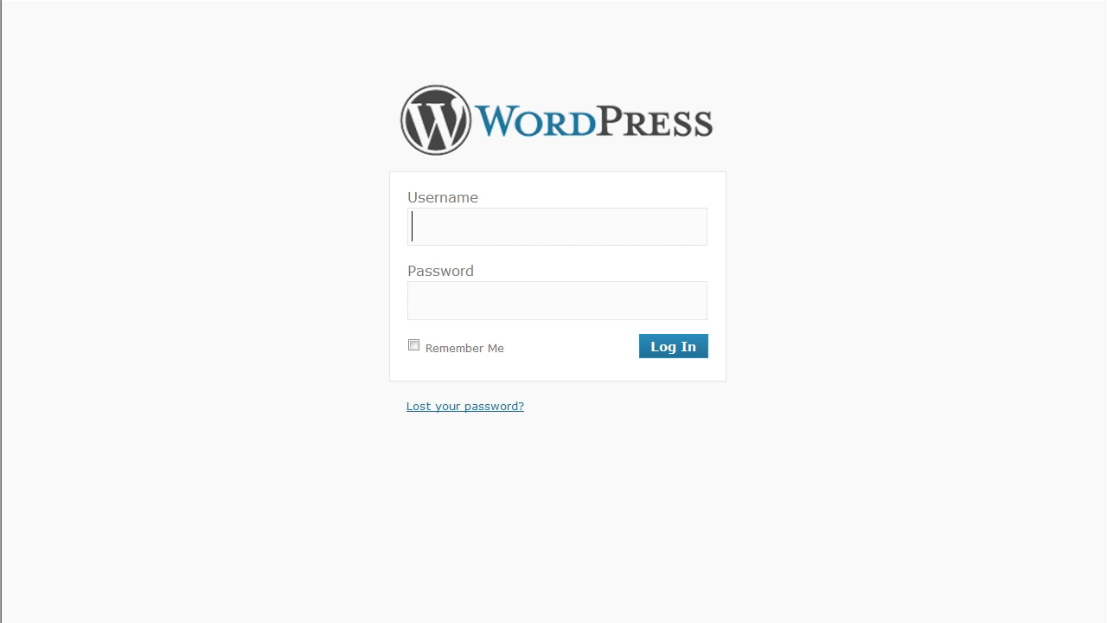
Step: Log in with the account's username and password
type("far")
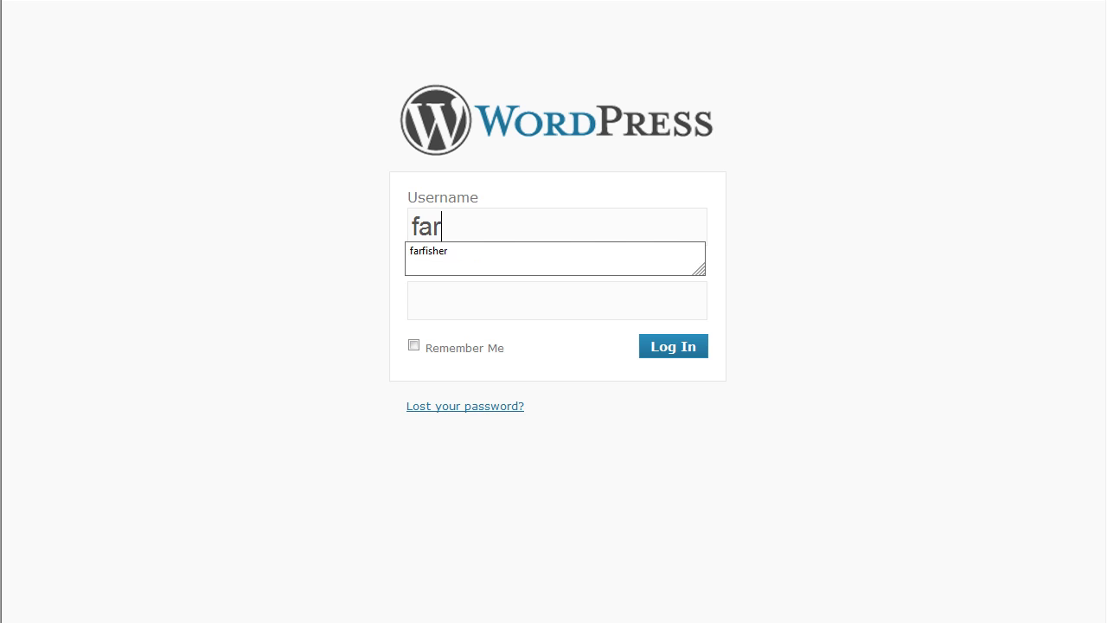
type("fisher")
key("Tab")
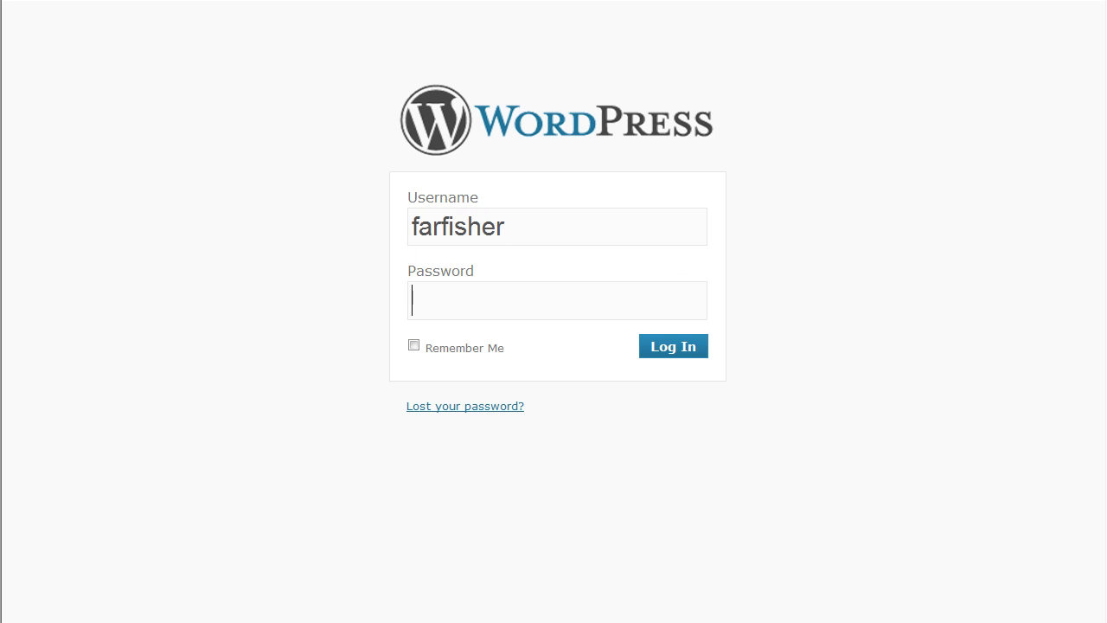
type("*******")
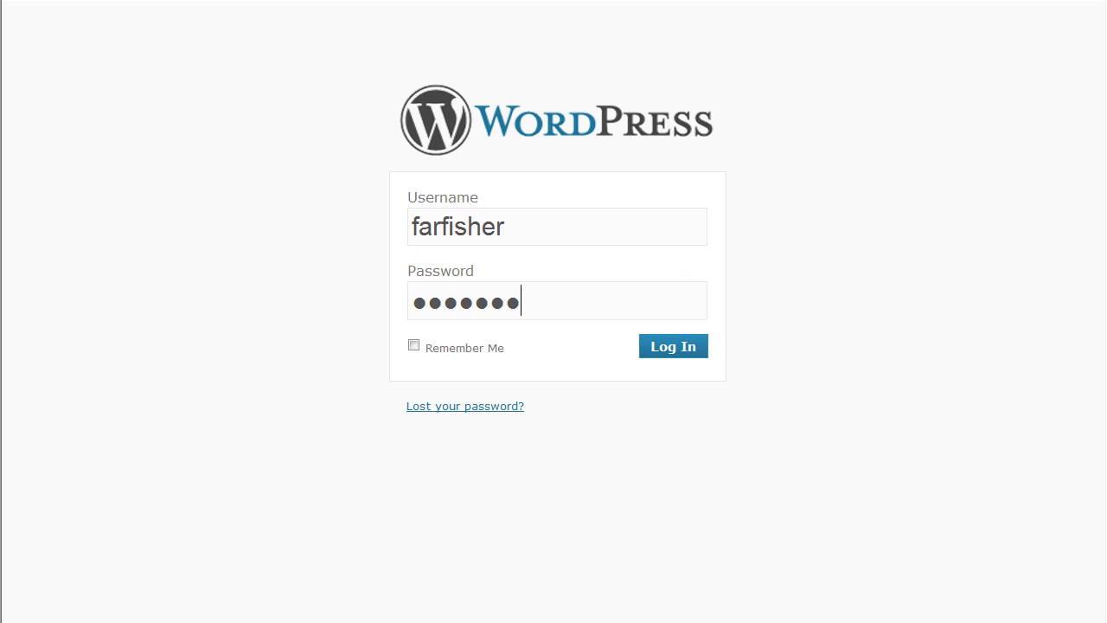
type("*")
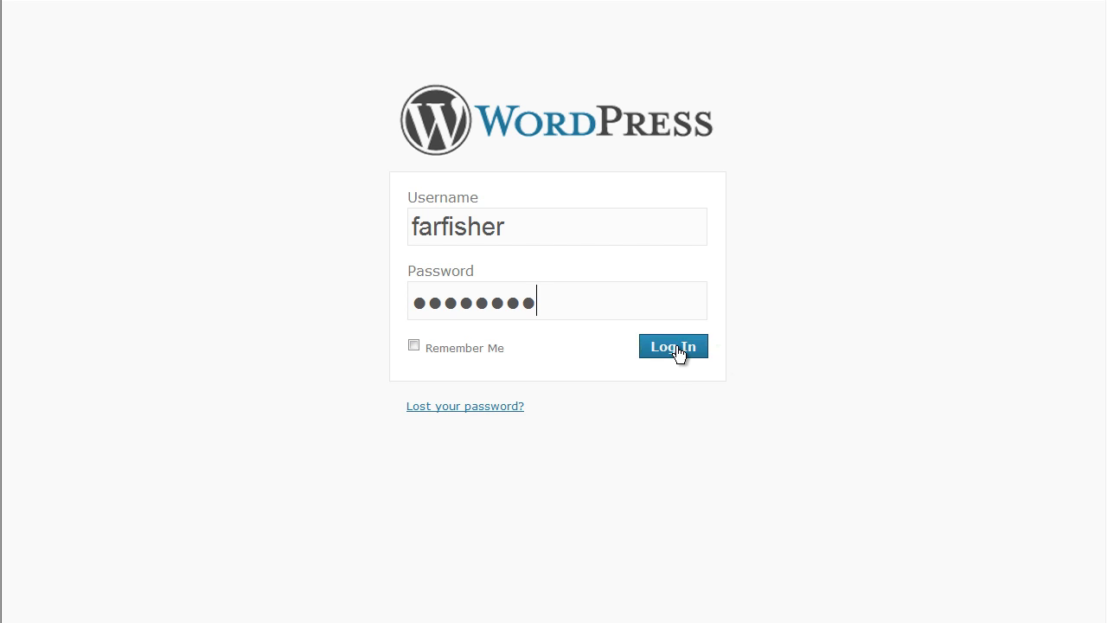
left_click(677, 348)
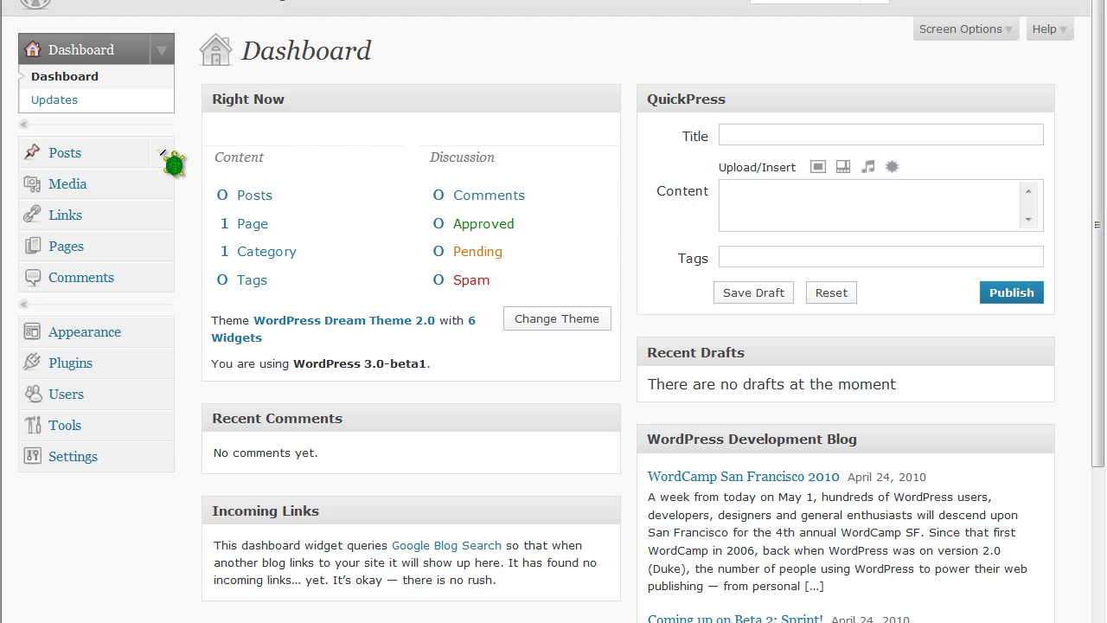
Step: Create a new post titled 'Adding A Picture to Wordpress post'
left_click(162, 153)
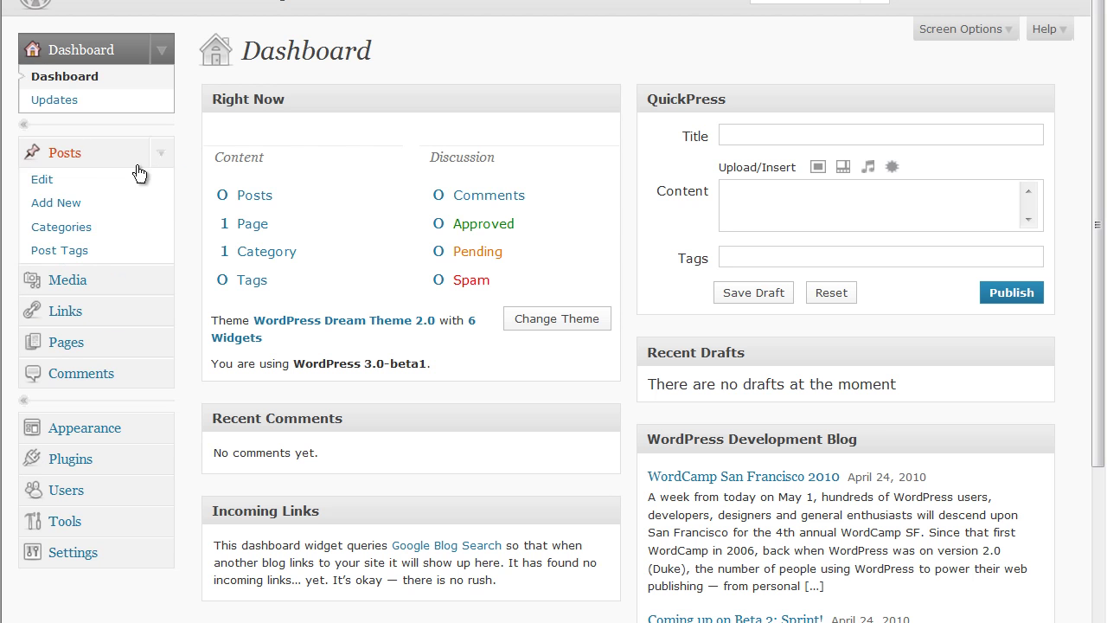
left_click(73, 208)
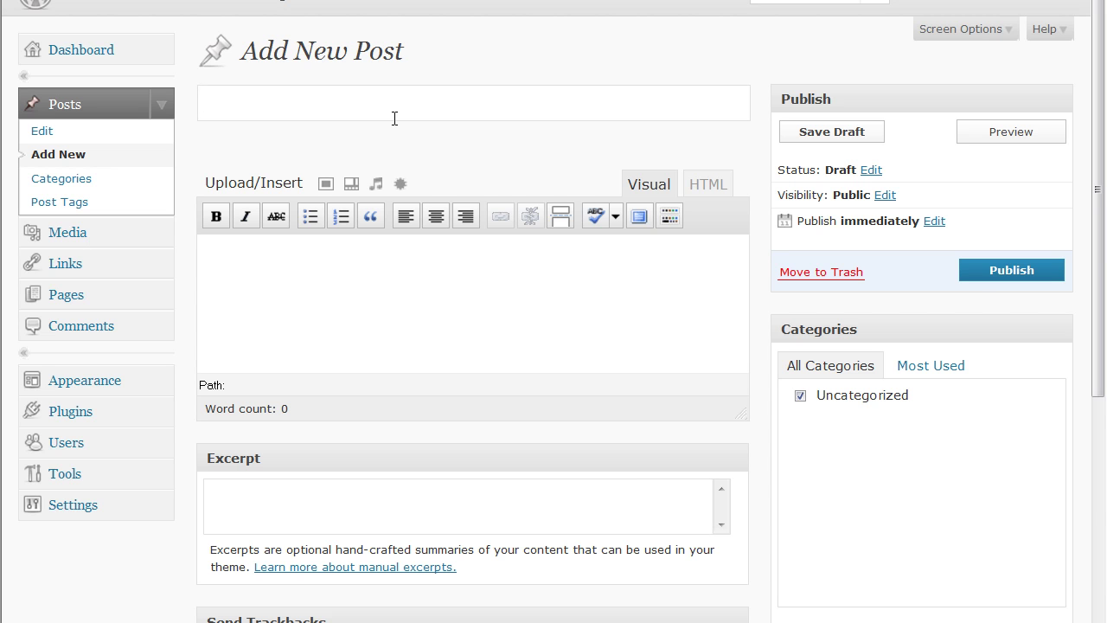
type("P")
key("BackSpace")
type("Adding A ")
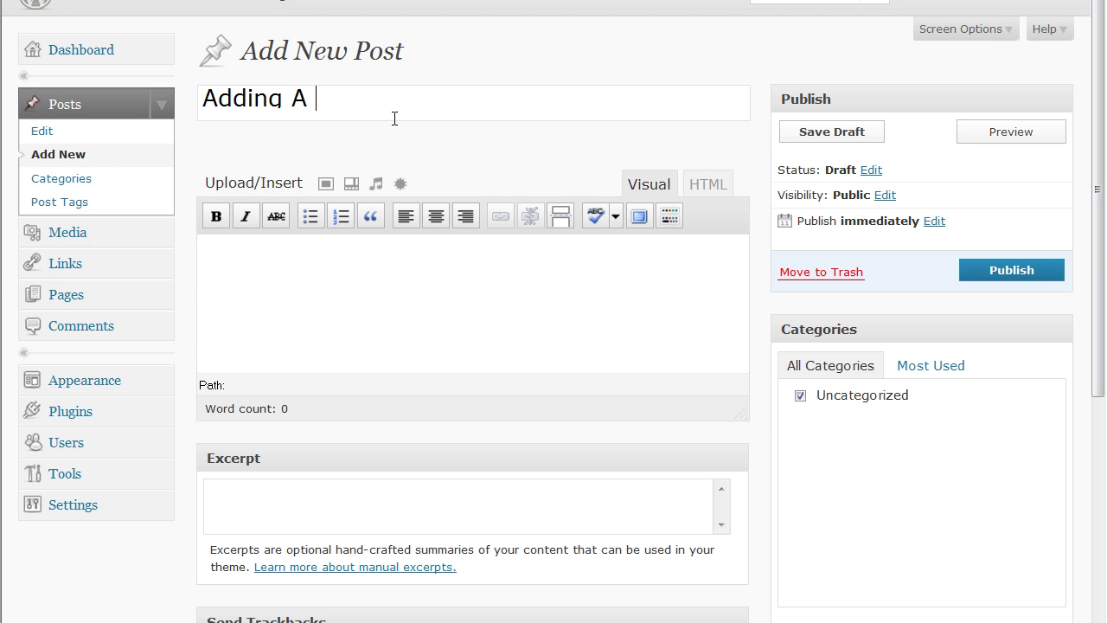
type("Picture to Wordpress post")
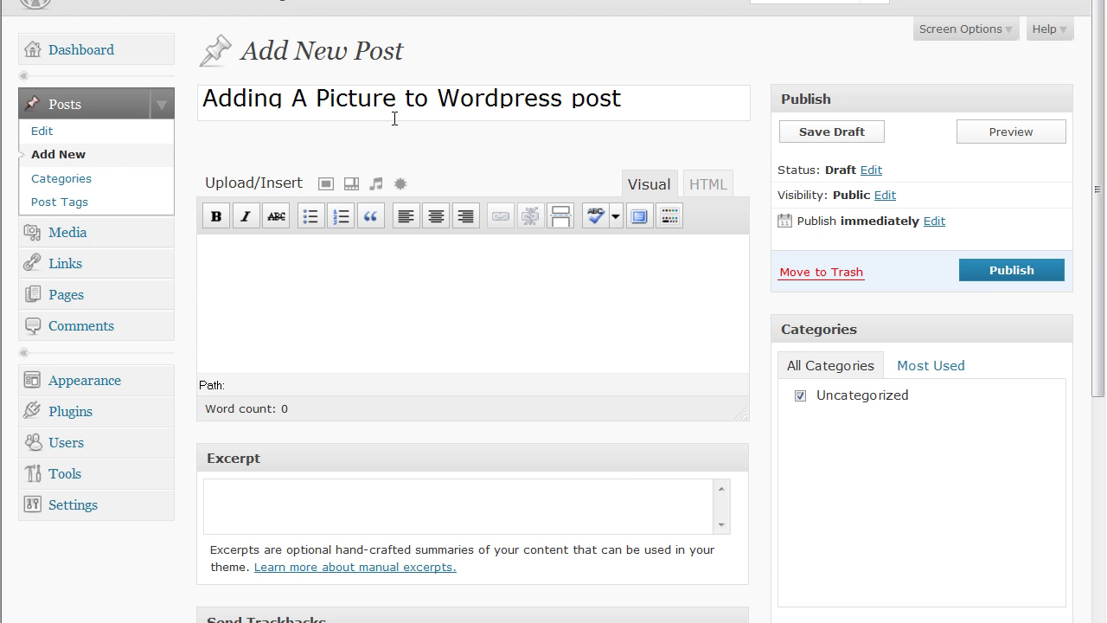
Step: Write the body sentence 'This is how you add a picture to a wordpress post.'
left_click(327, 244)
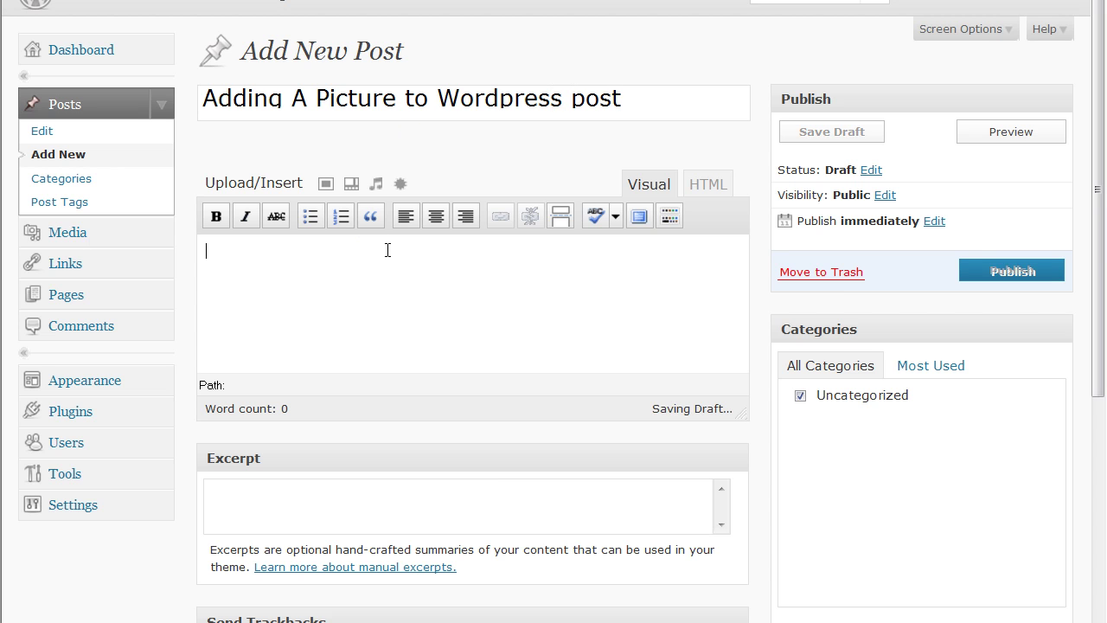
type("This")
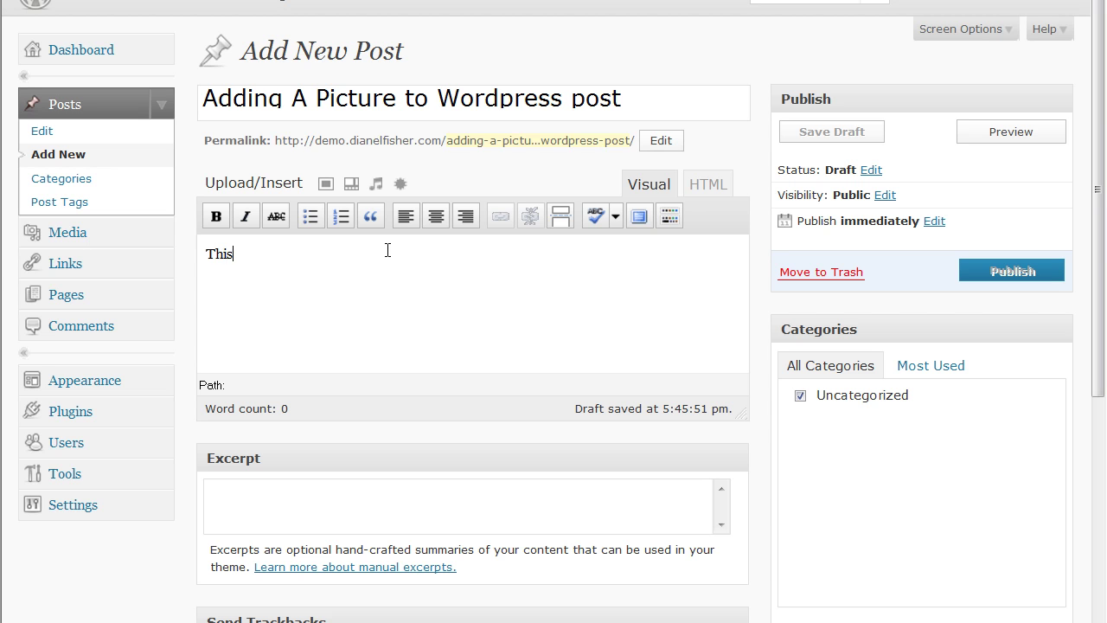
type(" is how you add a pic")
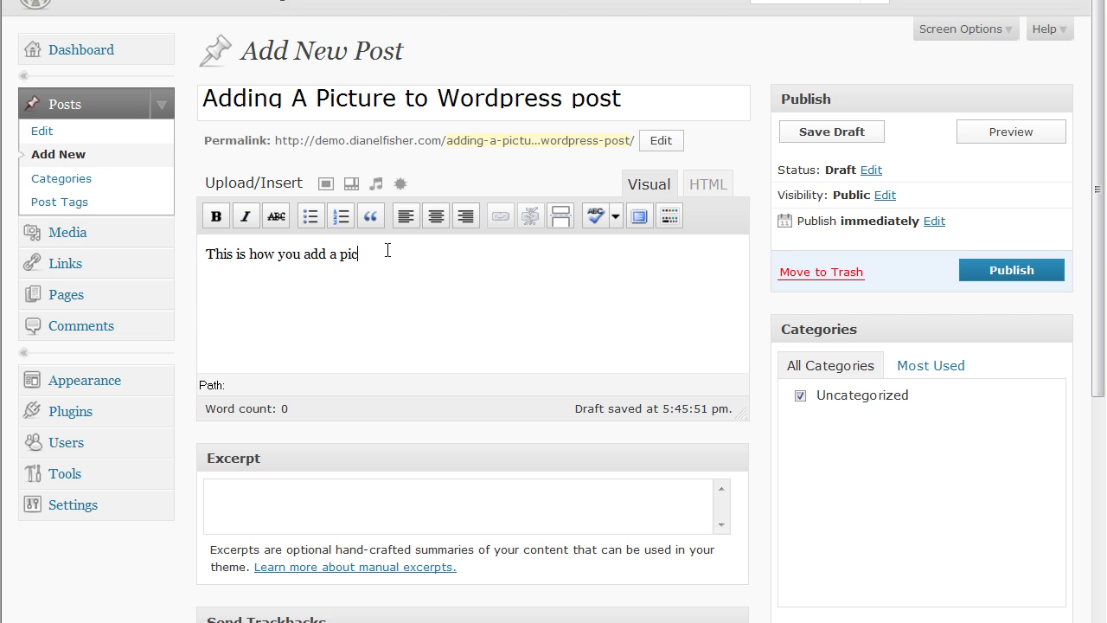
type("ture to a wordpress o")
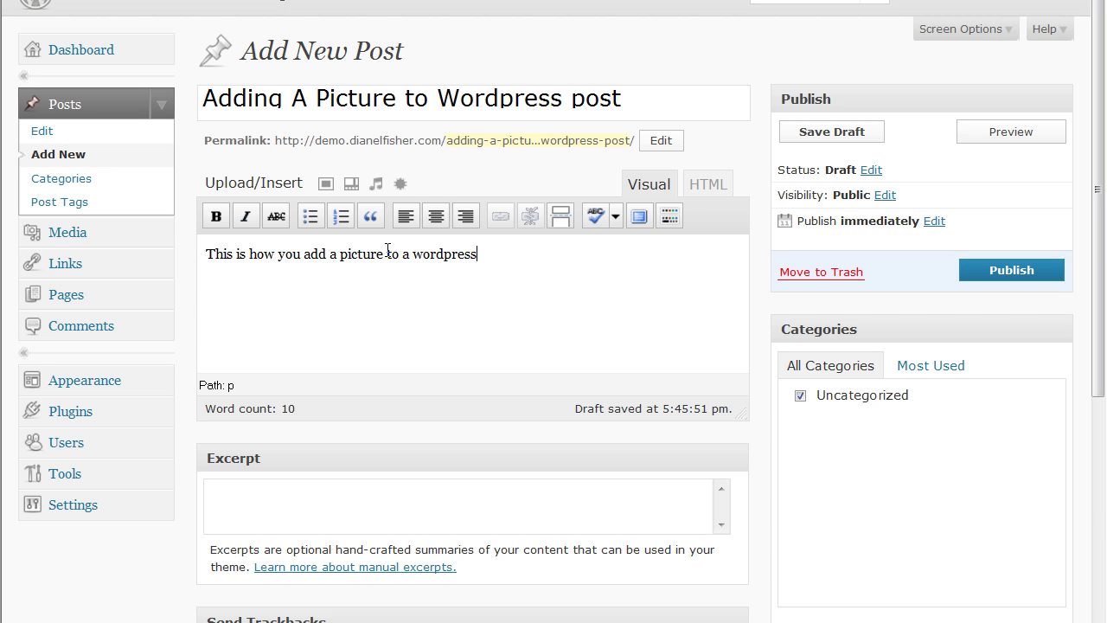
key("BackSpace")
type("post.")
Step: With the cursor before the body sentence, open Add an Image's From Computer file picker
left_click(511, 256)
left_click(201, 256)
left_click(327, 191)
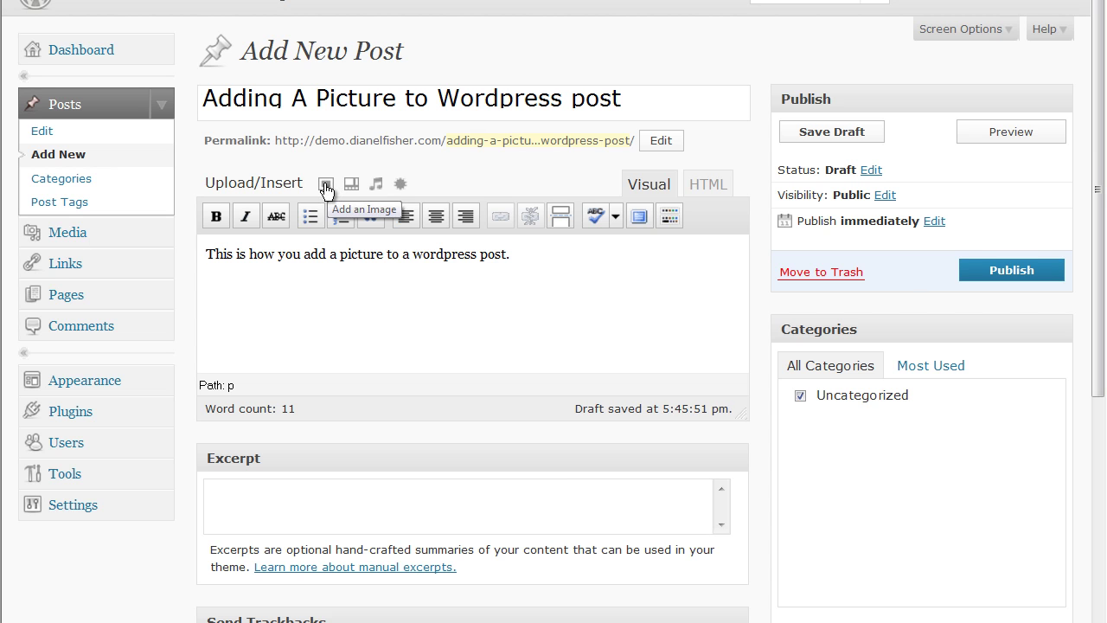
left_click(329, 190)
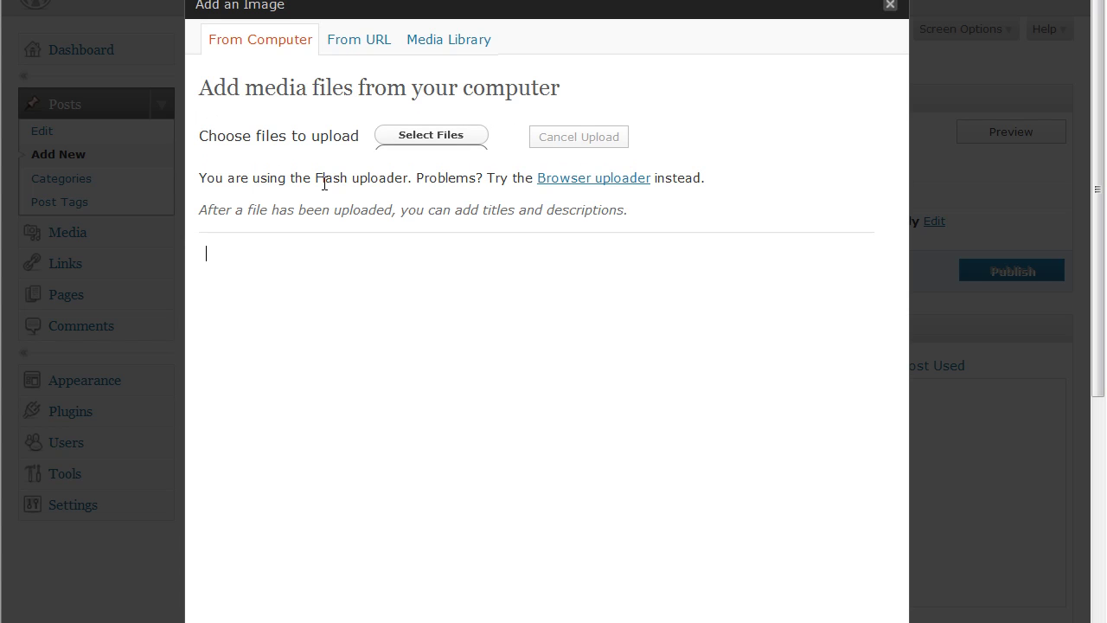
left_click(339, 195)
left_click(431, 138)
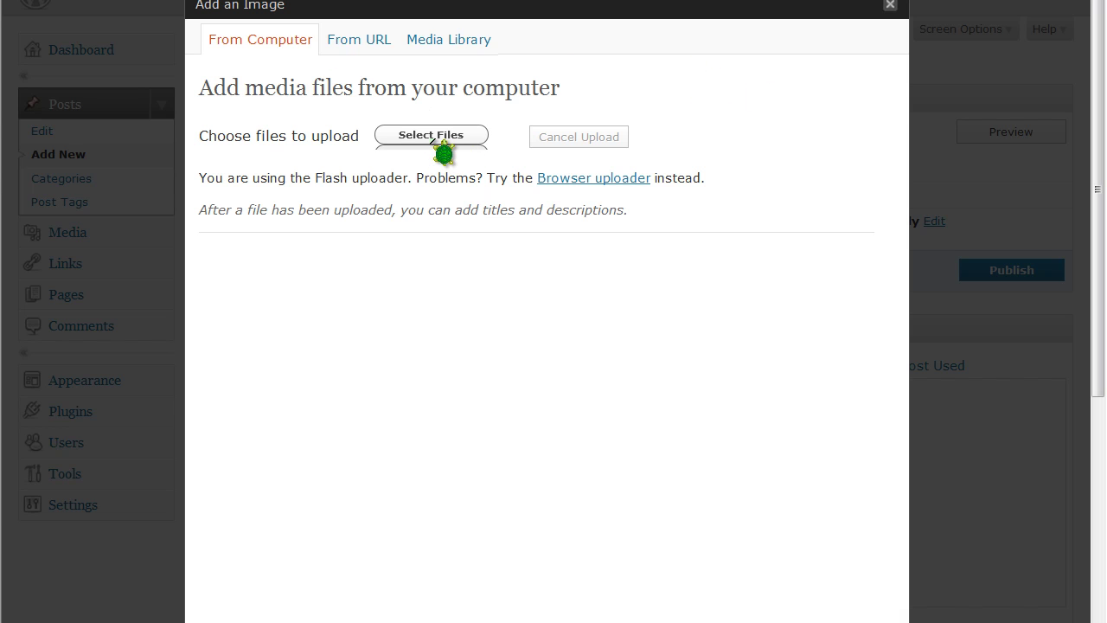
left_click(745, 222)
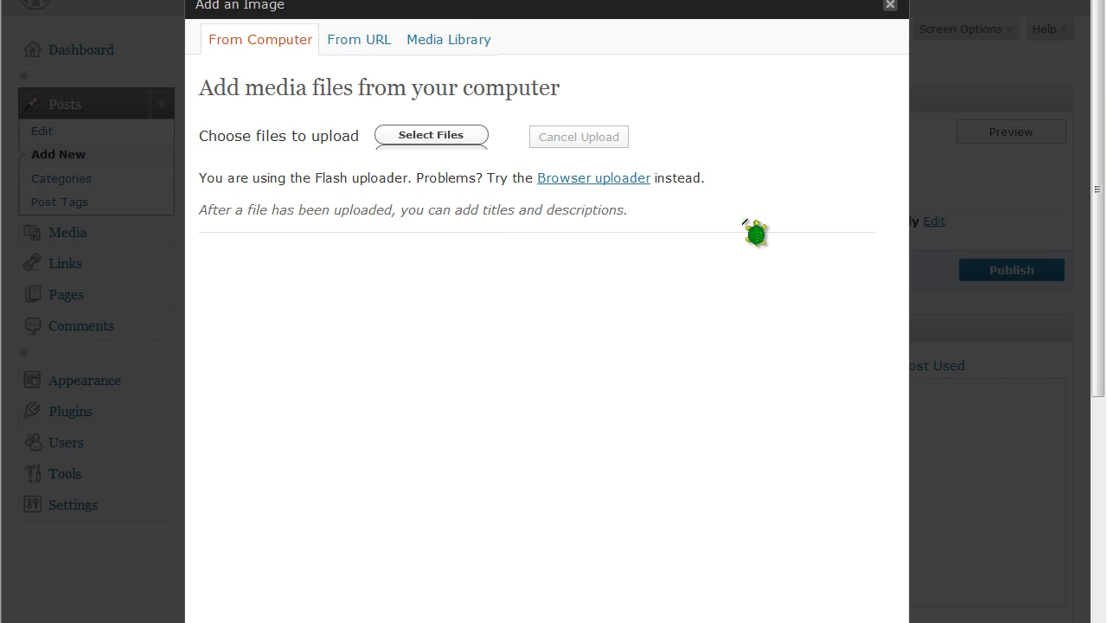
left_click(48, 41)
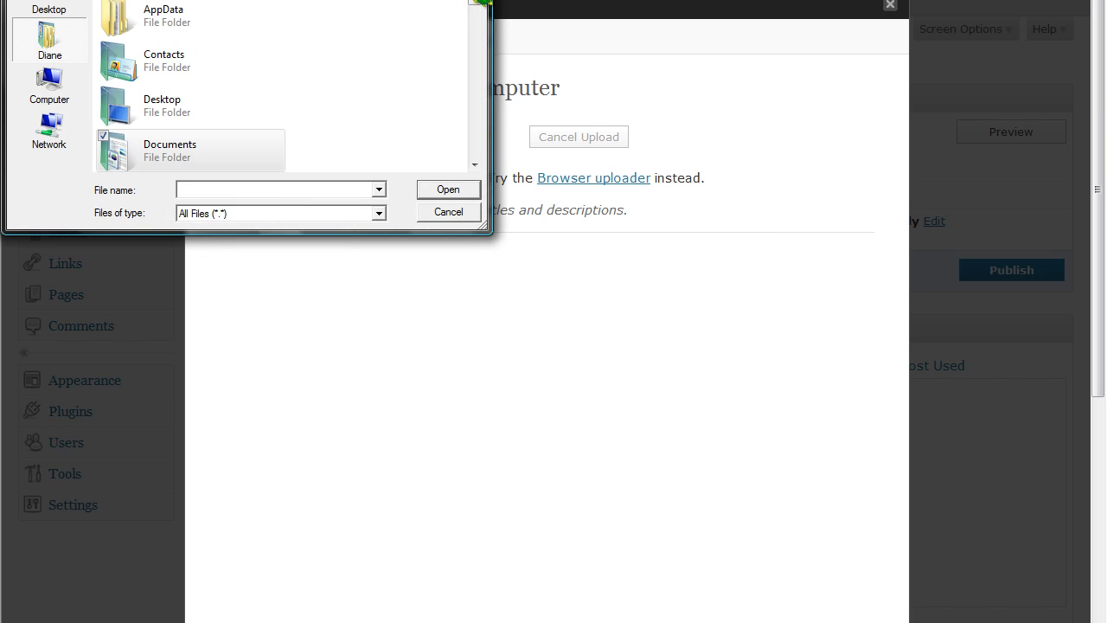
Step: Upload the portrait photo from the 2009 photo folder in Pictures
left_click_drag(475, 2, 475, 60)
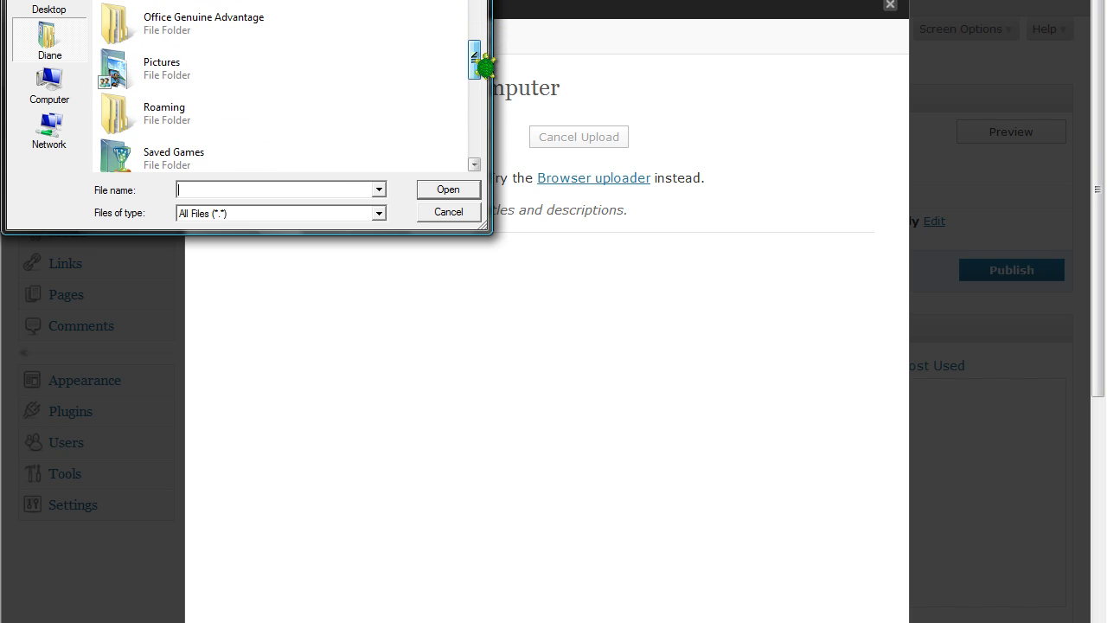
left_click(165, 82)
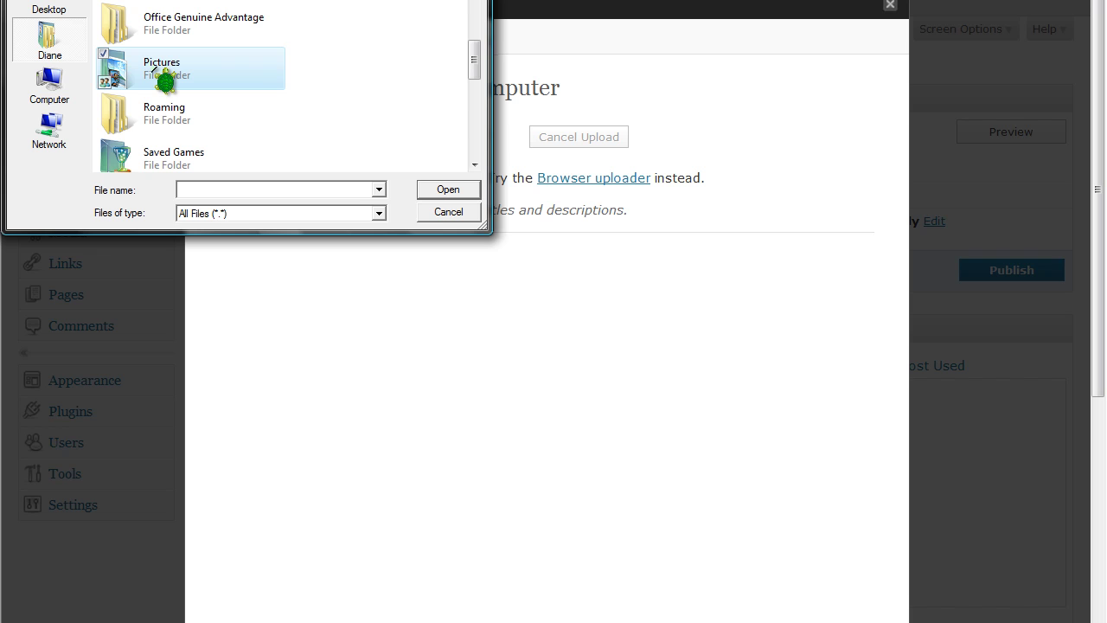
left_click(164, 82)
left_click(276, 81)
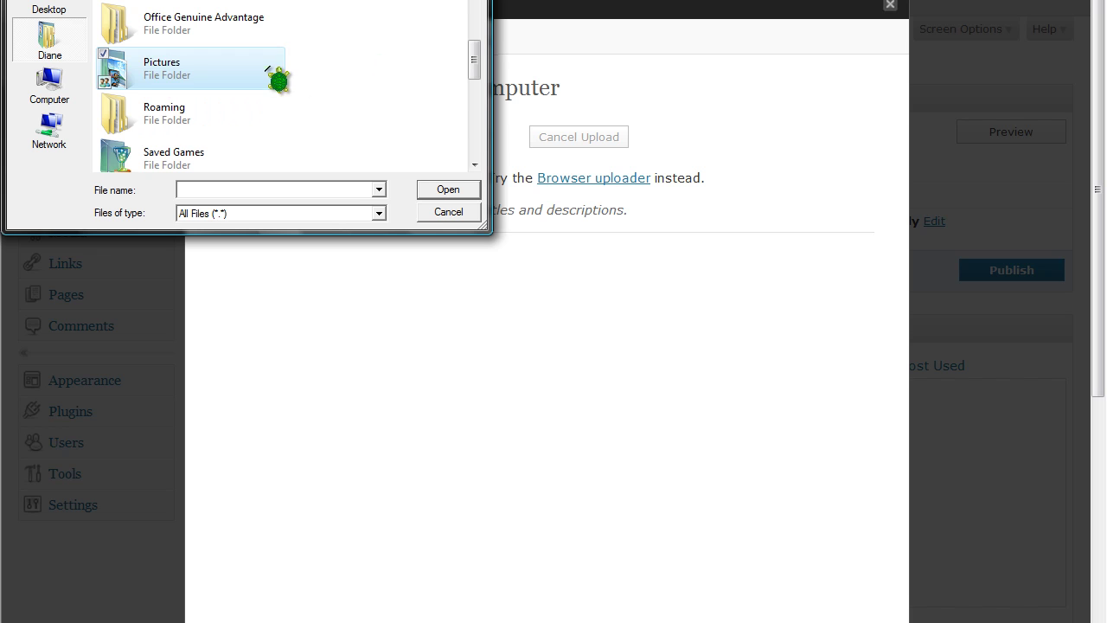
double_click(173, 77)
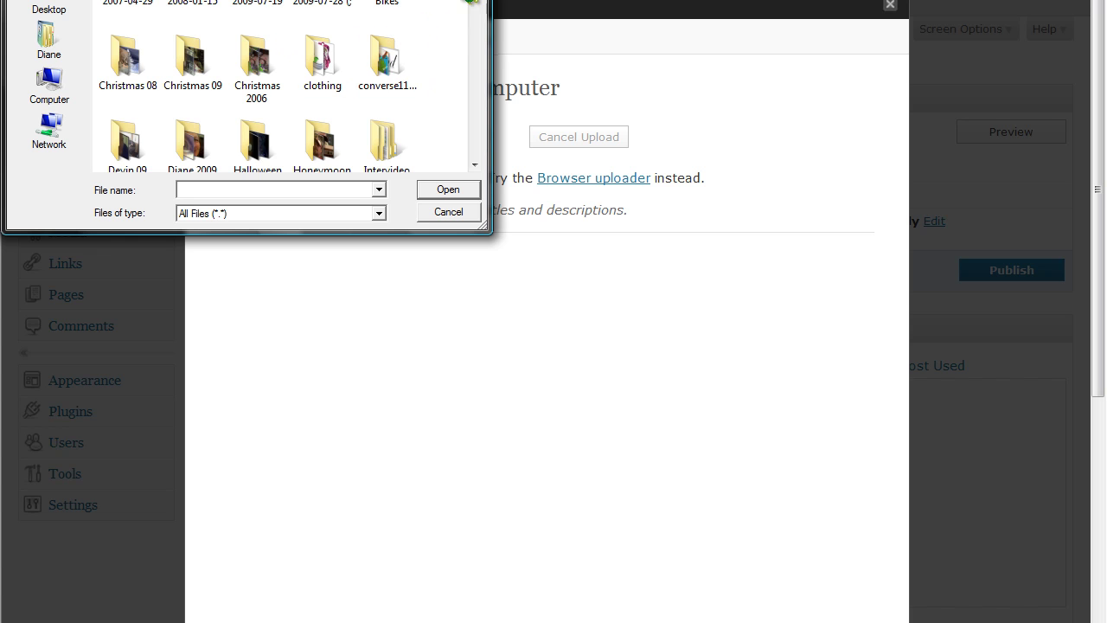
scroll(281, 86, "down", 1)
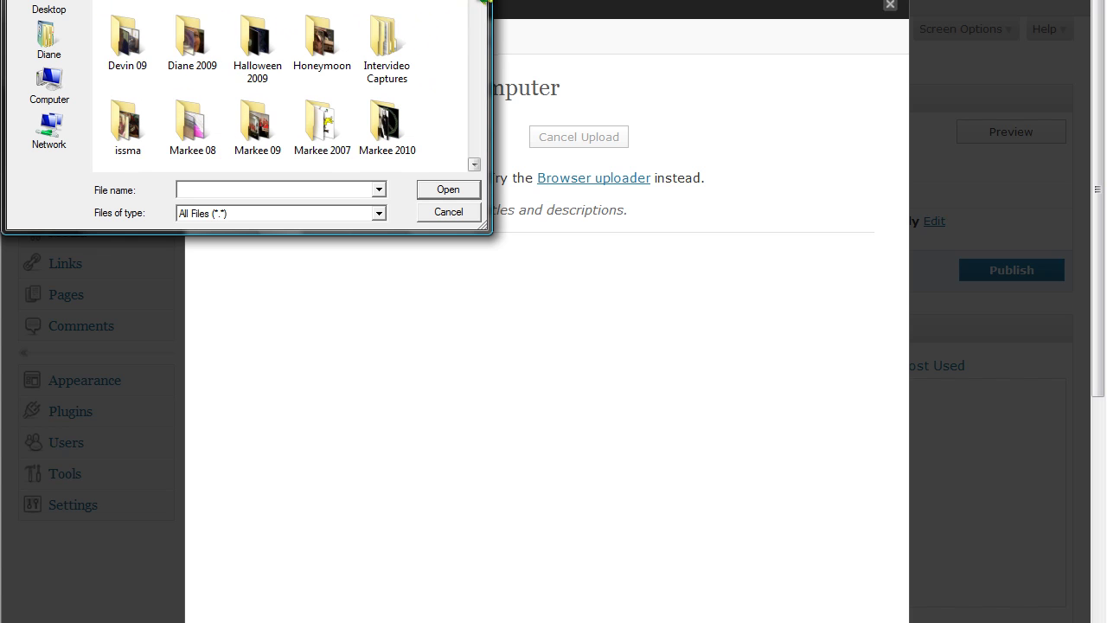
left_click(188, 50)
double_click(192, 53)
left_click(386, 66)
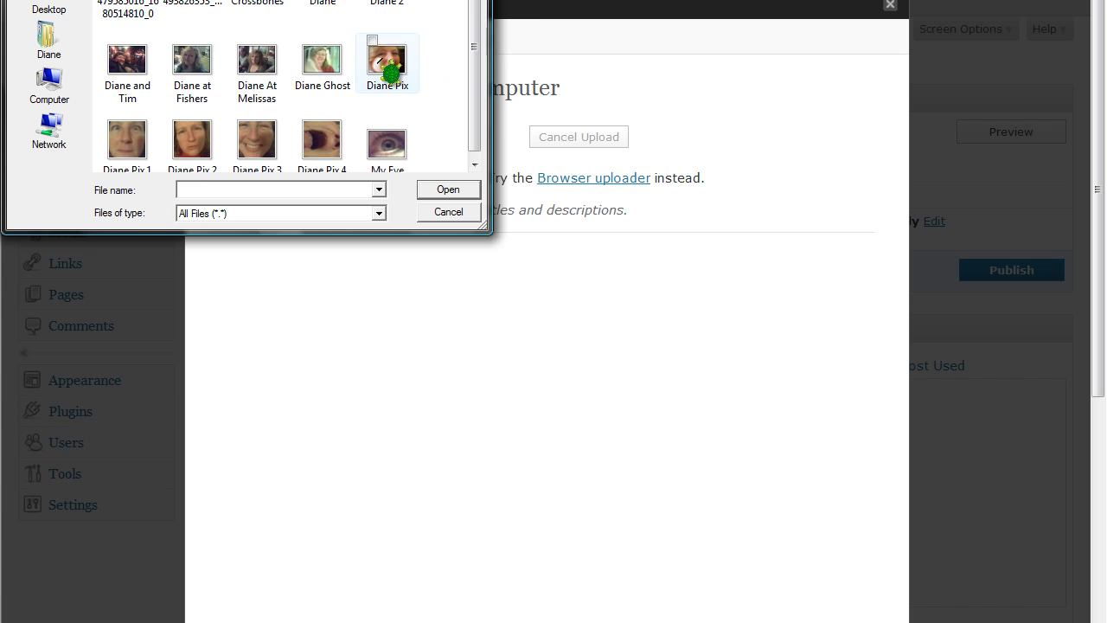
double_click(380, 67)
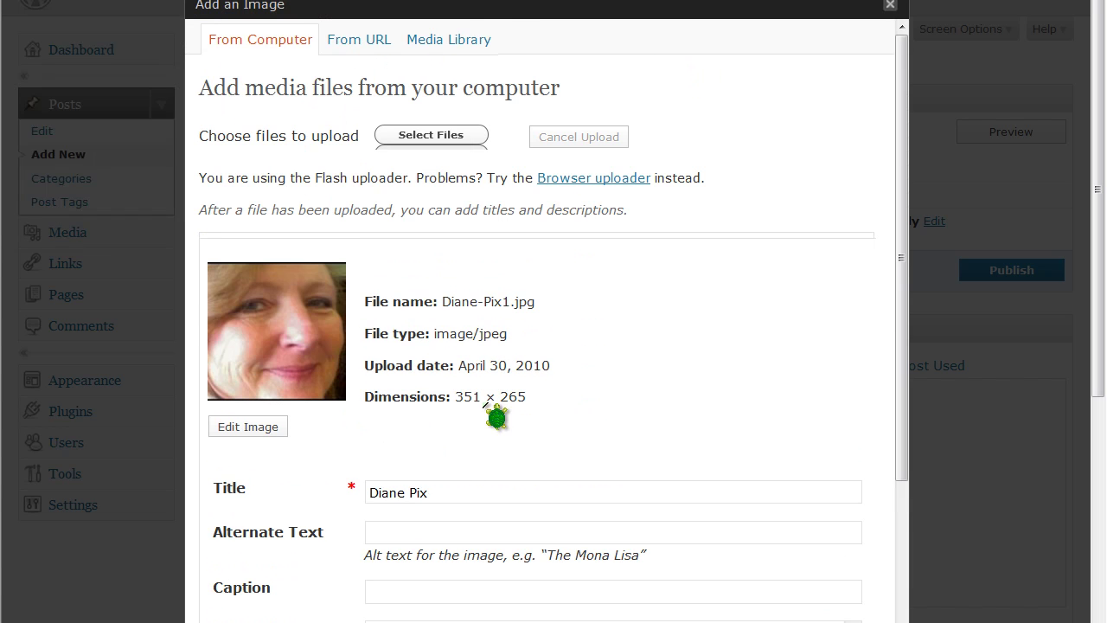
Step: Give the photo Alternate Text and set its Link URL to None
scroll(665, 356, "down", 5)
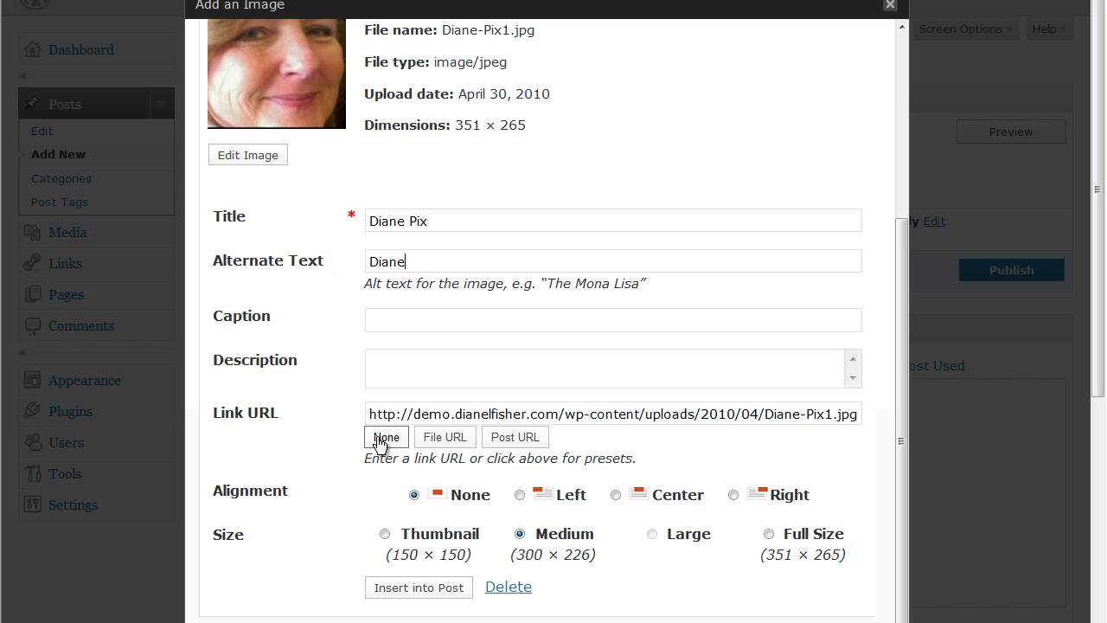
left_click(448, 440)
left_click(386, 438)
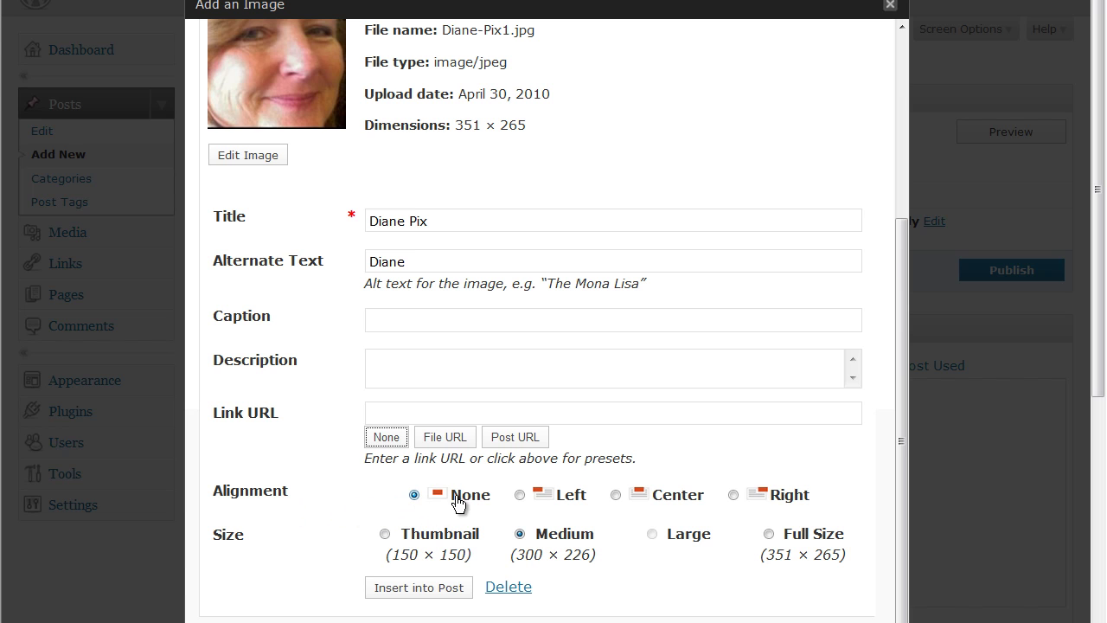
Step: Set the photo to Left alignment at Thumbnail size (150 × 150)
left_click(520, 496)
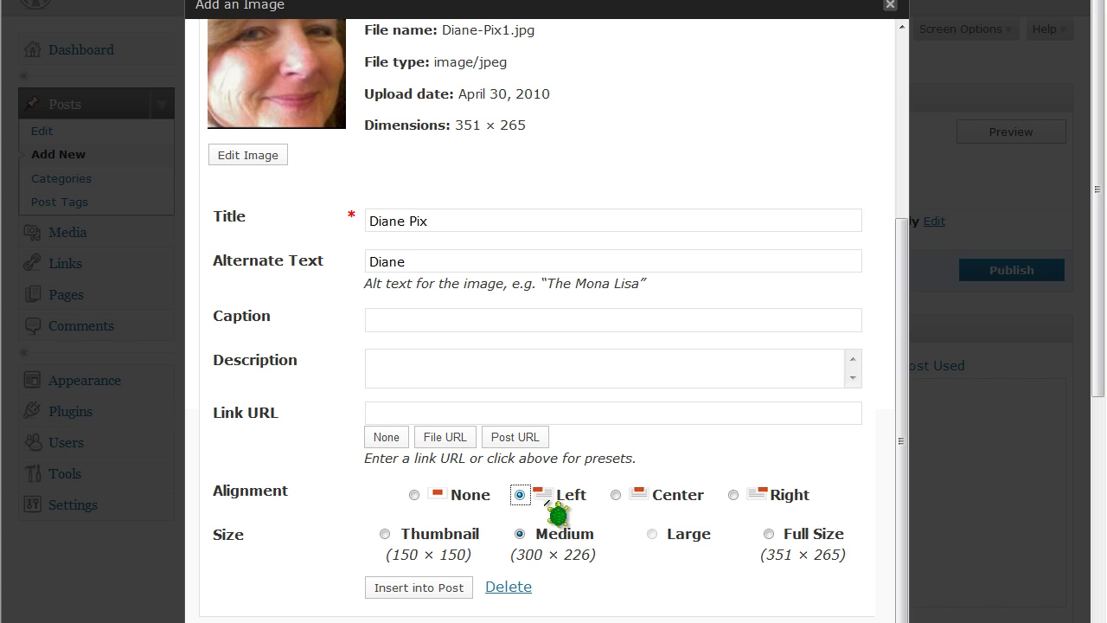
left_click(616, 495)
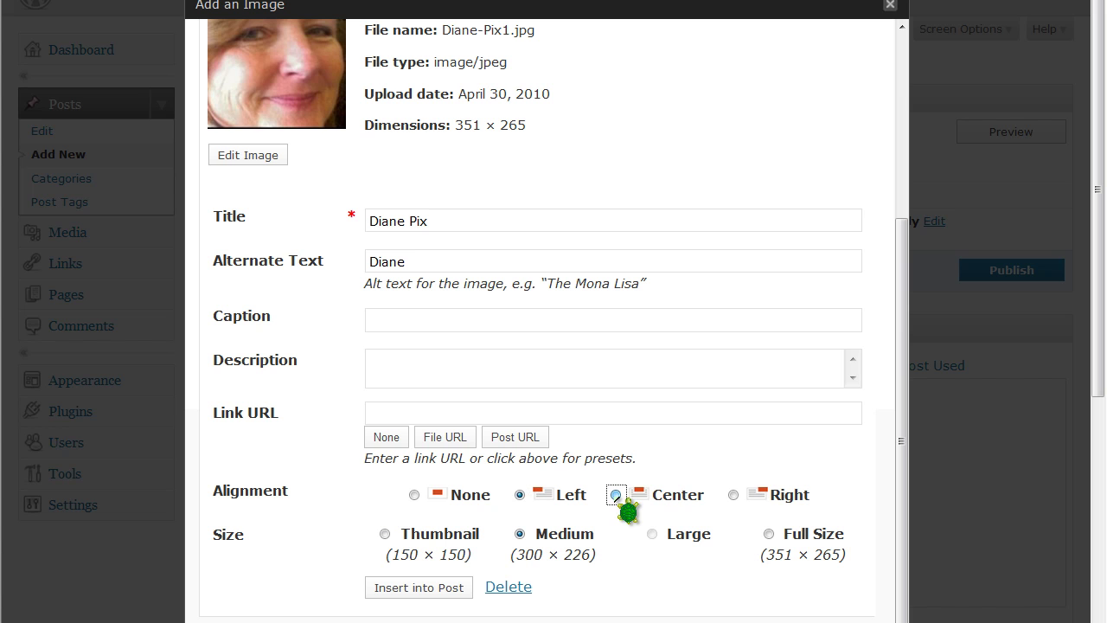
left_click(733, 495)
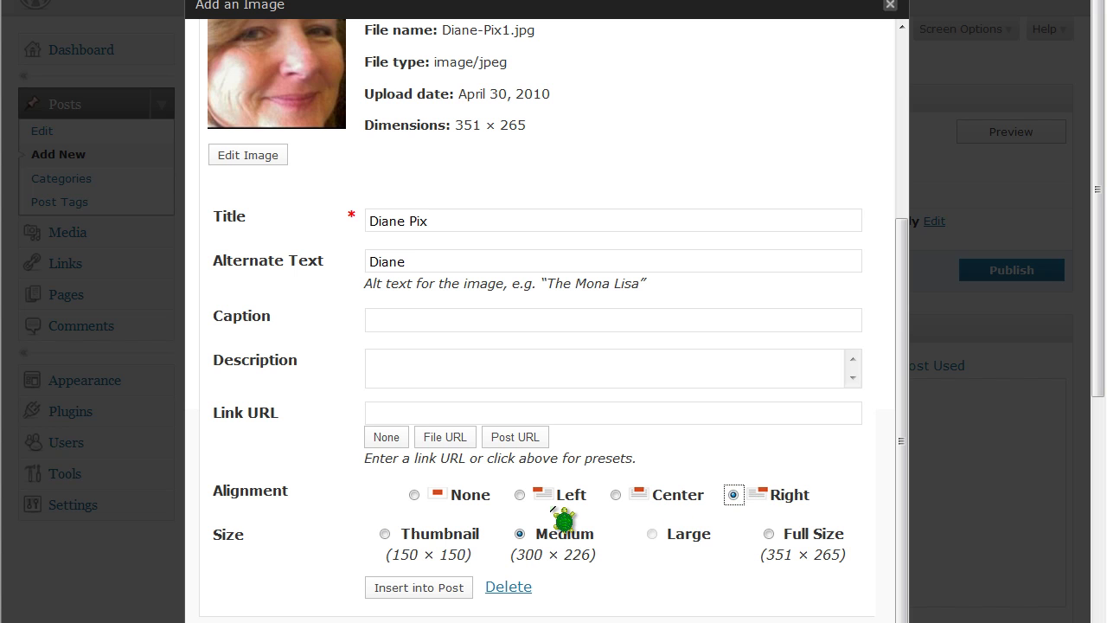
left_click(520, 494)
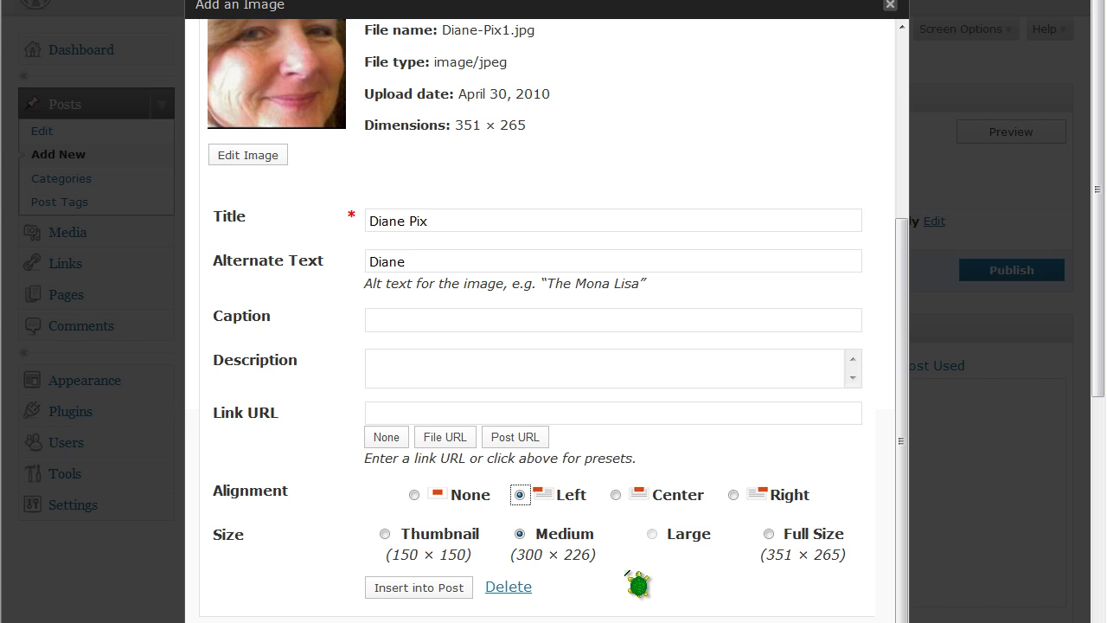
left_click(385, 533)
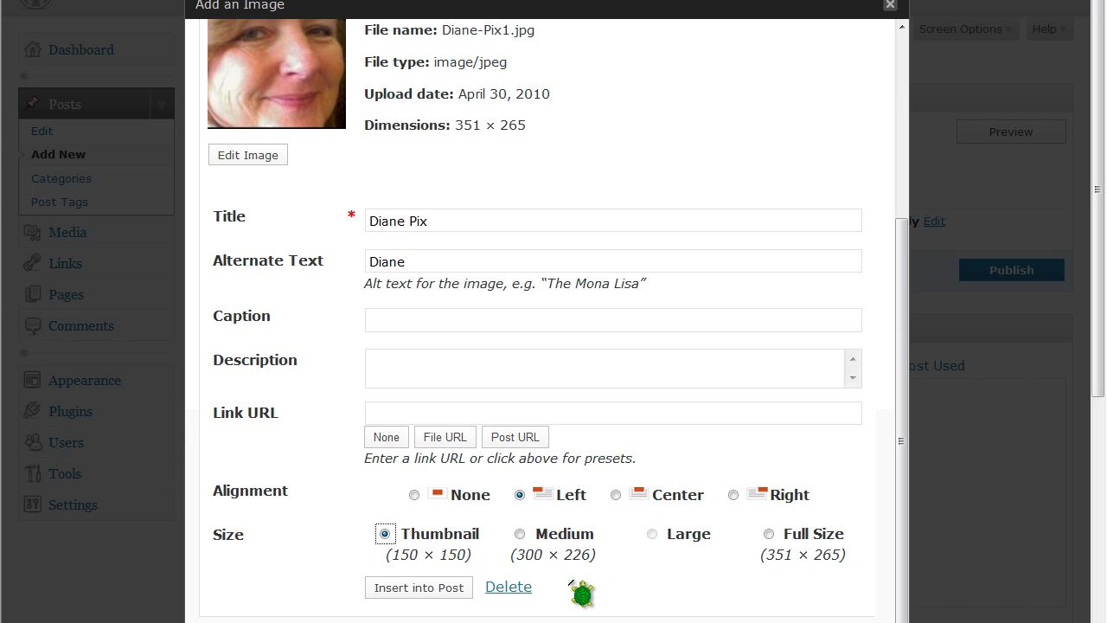
Step: Insert the left-aligned thumbnail into the post and publish it
left_click(417, 593)
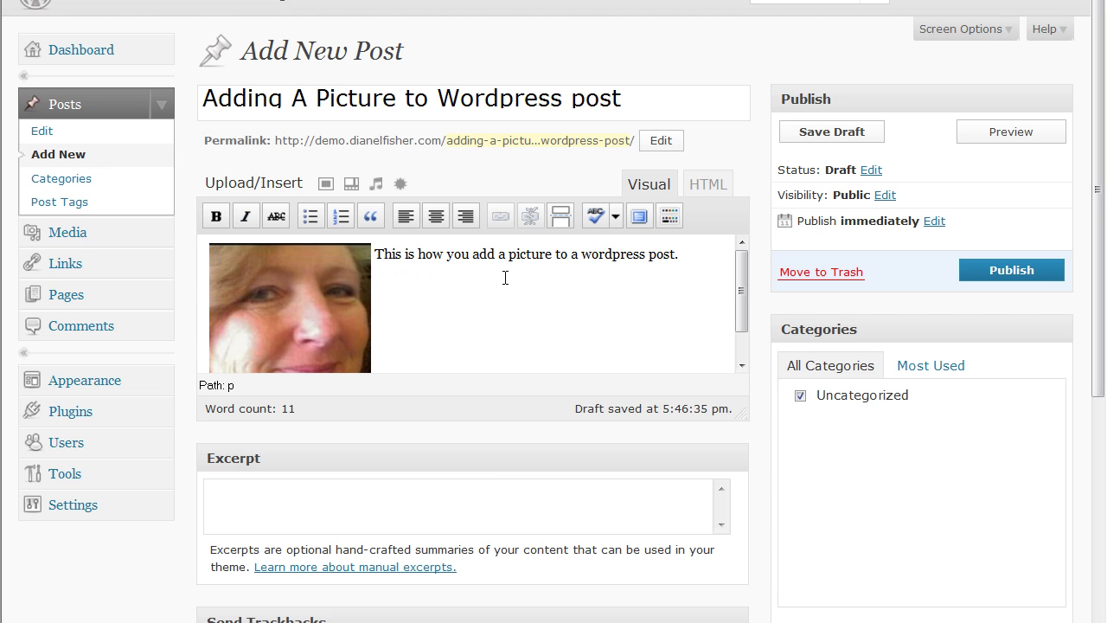
left_click_drag(739, 290, 740, 331)
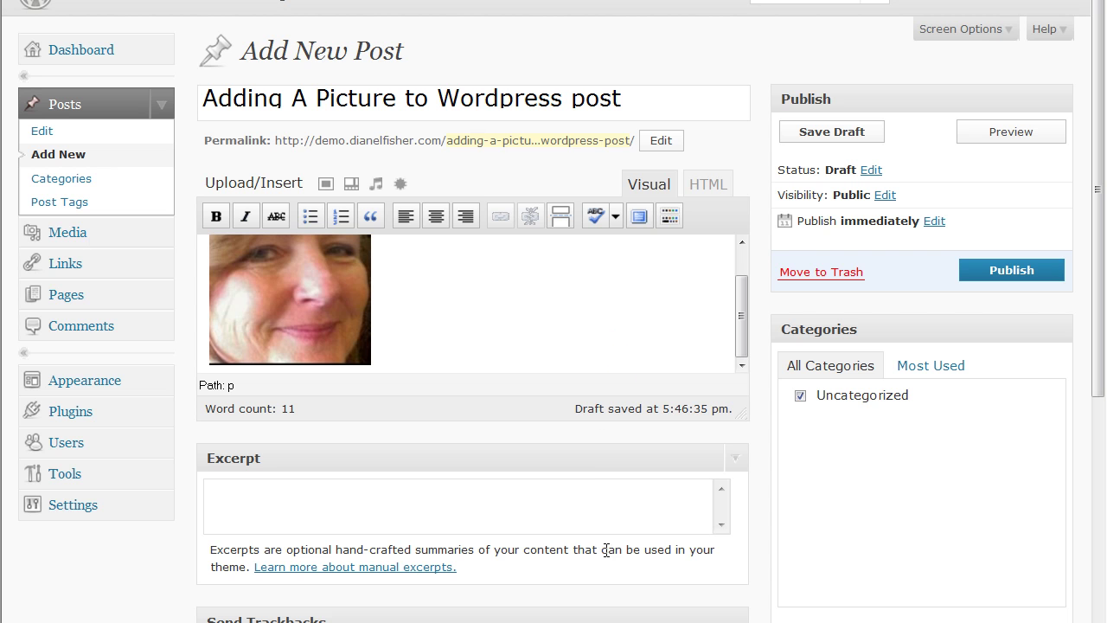
scroll(650, 610, "down", 4)
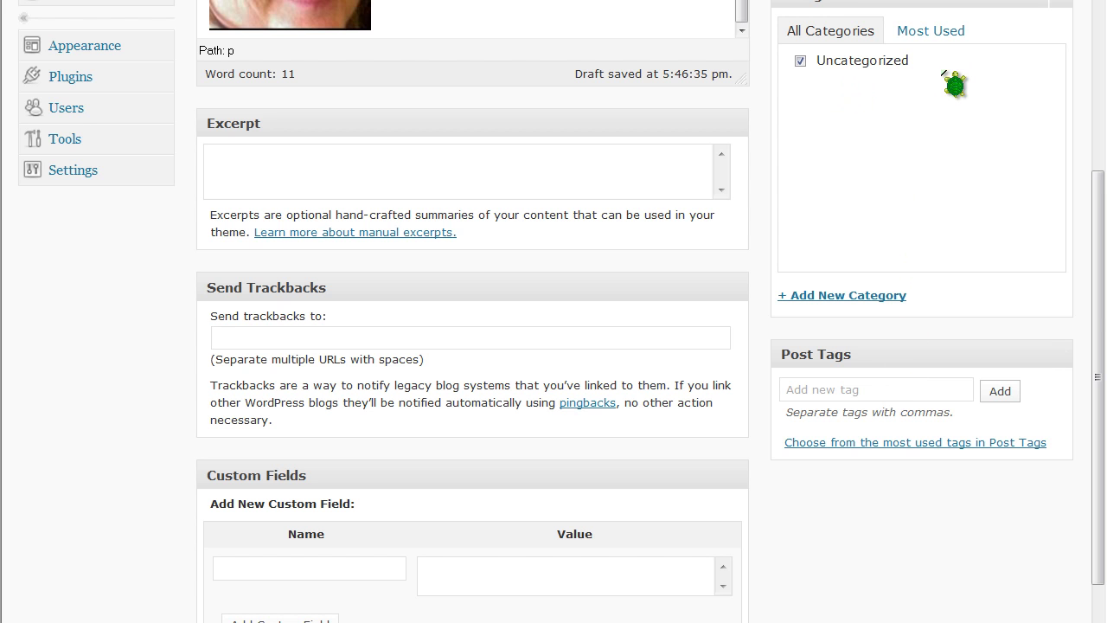
scroll(919, 217, "up", 3)
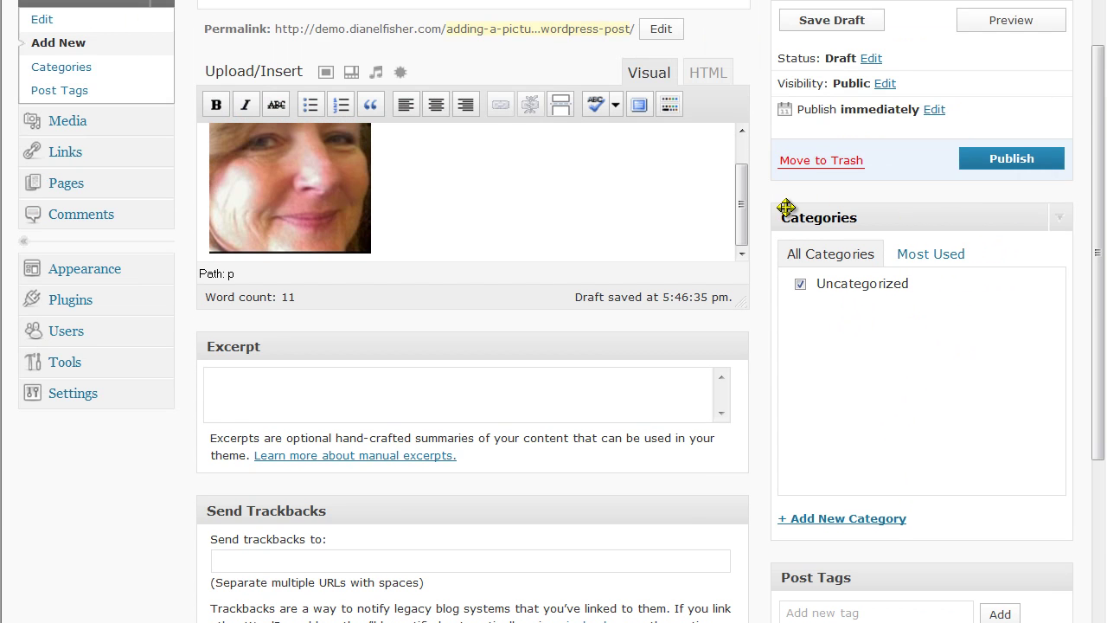
left_click(1006, 162)
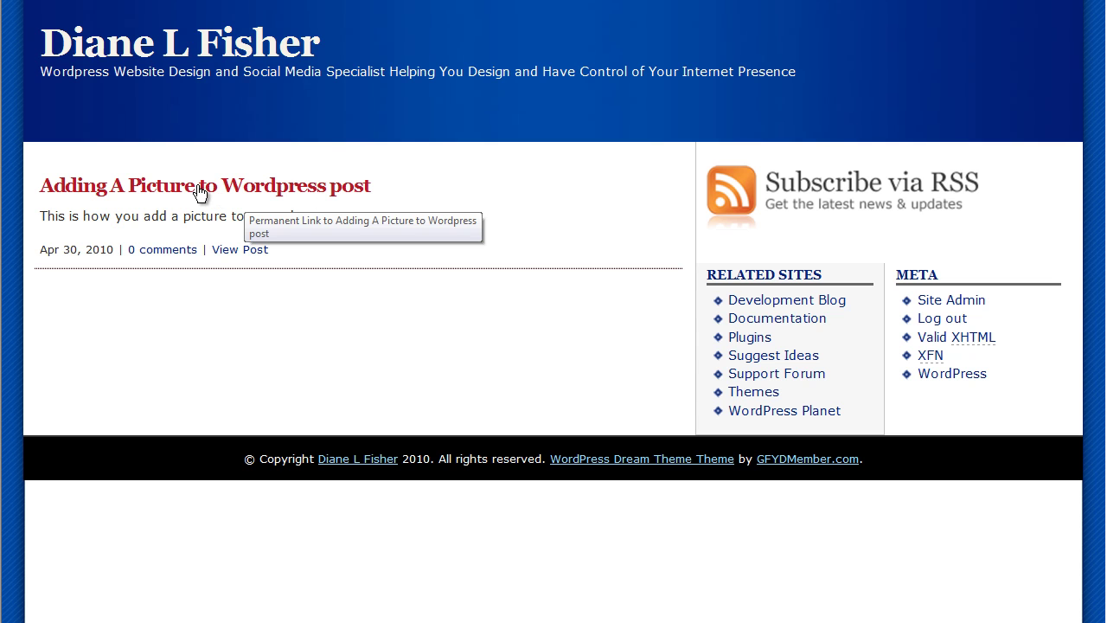
Step: Open the 'Adding A Picture to Wordpress post' page from the blog's front page
left_click(199, 192)
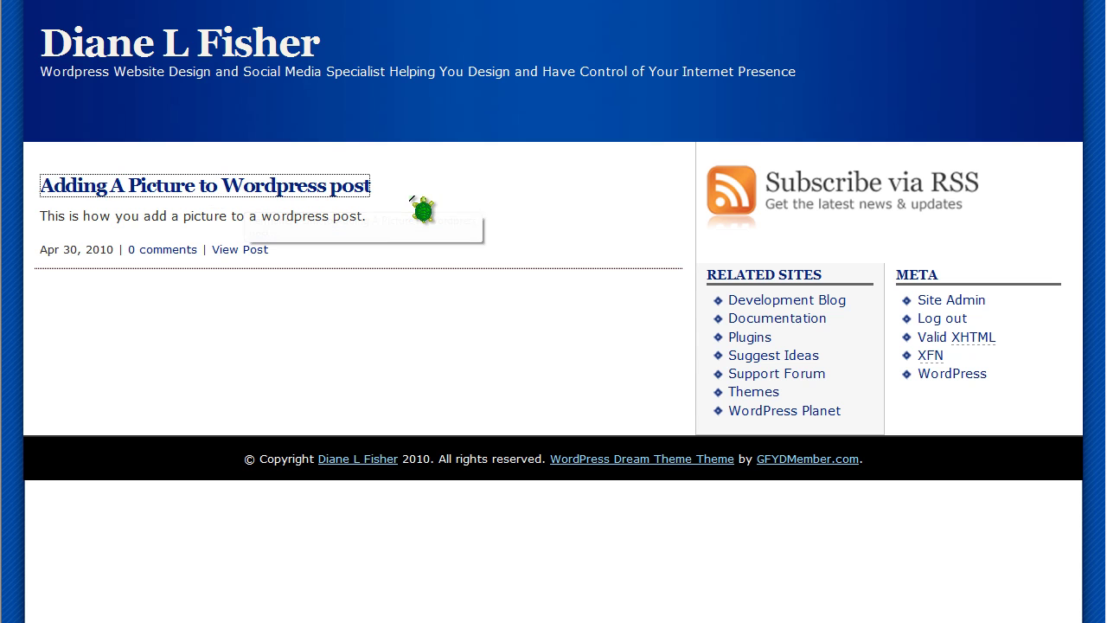